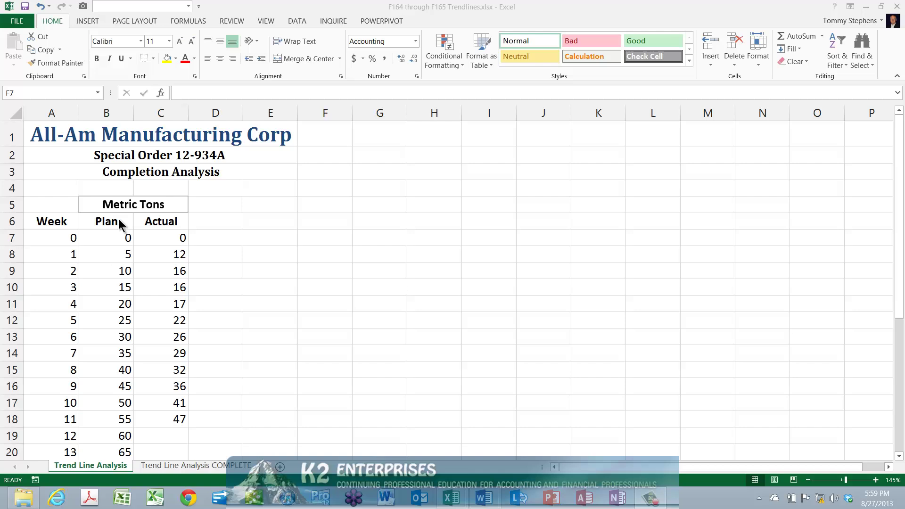
Step: Select A6:C33, the Week, Plan and Actual headers and data through week 26
mouse_move(57, 222)
mouse_down()
mouse_move(171, 373)
mouse_move(159, 467)
mouse_up()
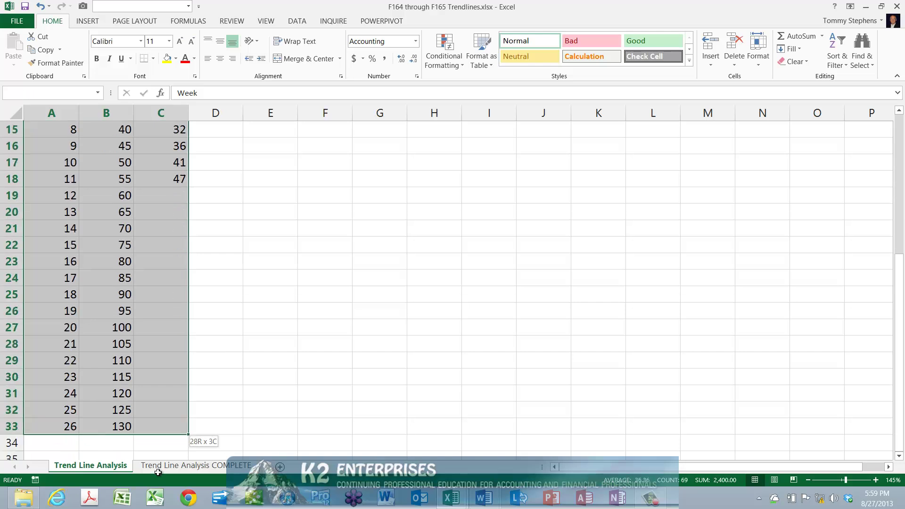
drag(160, 468, 171, 409)
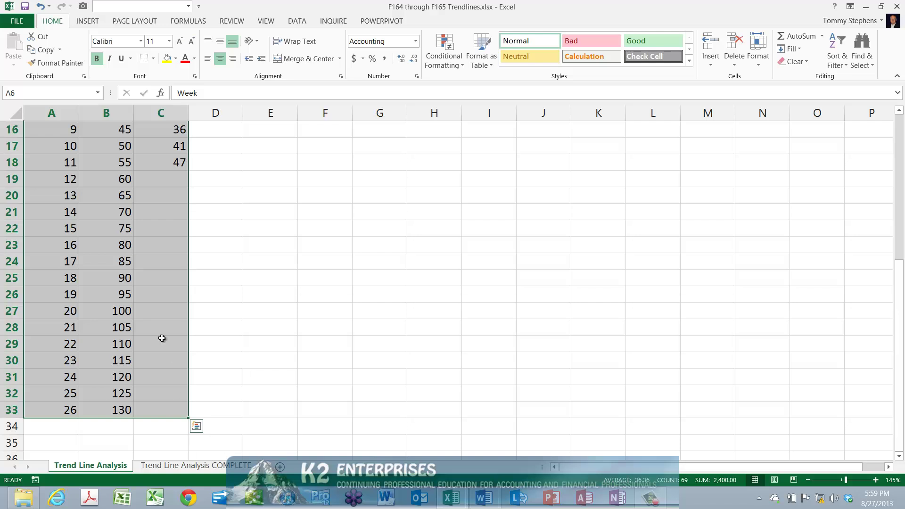
Step: Open Recommended Charts from the INSERT ribbon for the selected weekly data
click(87, 21)
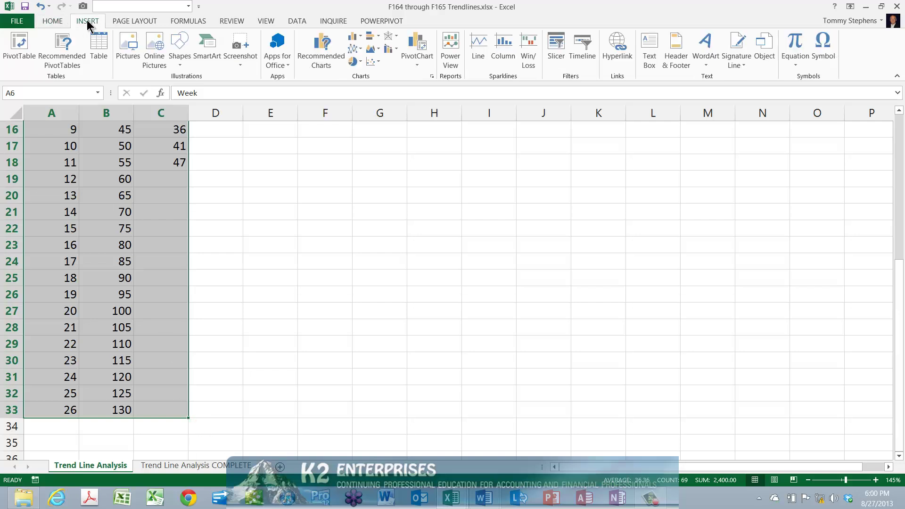
click(320, 63)
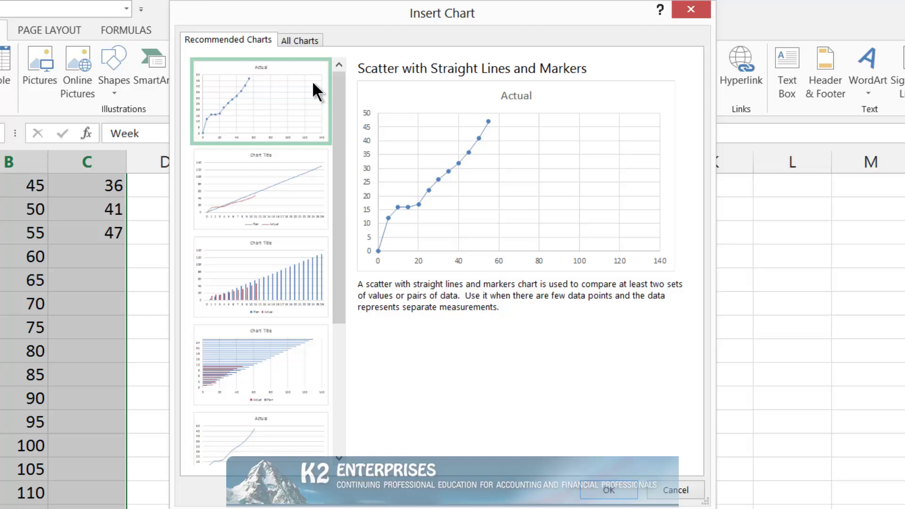
Step: Preview the Line suggestion, compare Clustered Column, then return to the Line chart
click(243, 211)
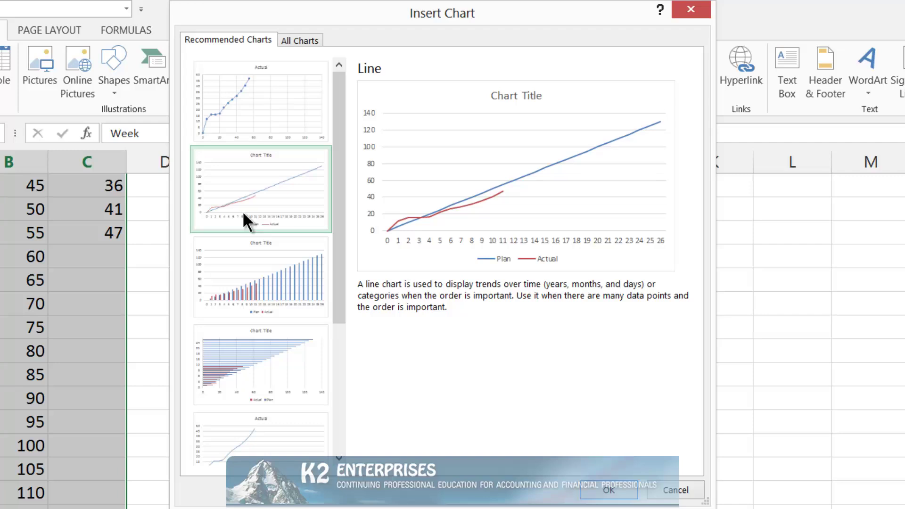
click(258, 255)
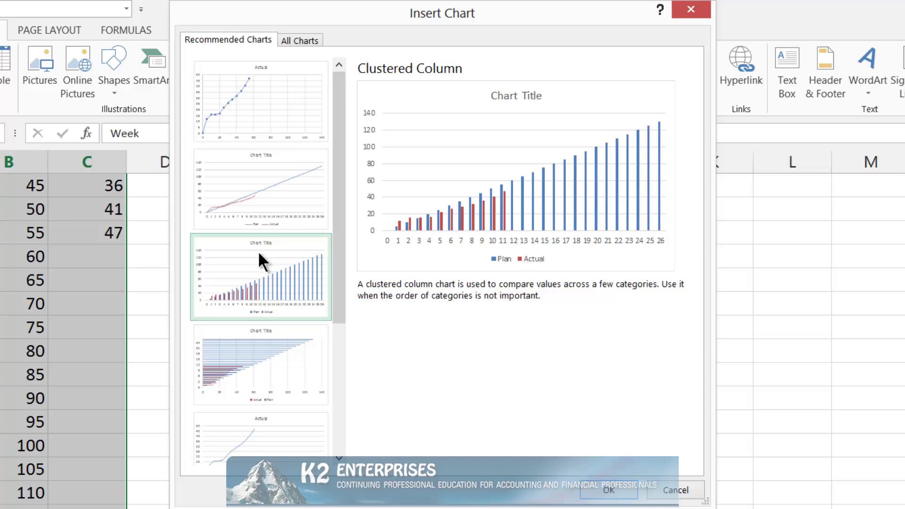
click(265, 202)
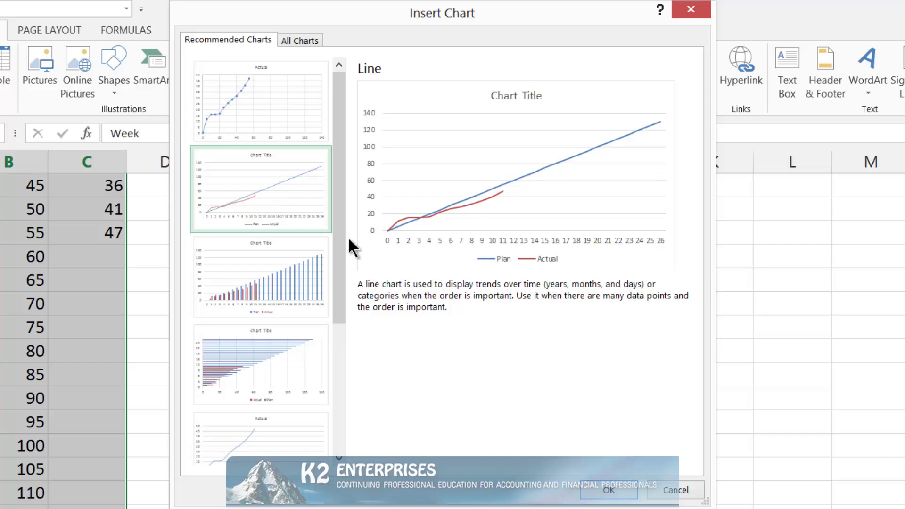
Step: Confirm the Plan vs Actual line chart to place it on the worksheet
click(606, 494)
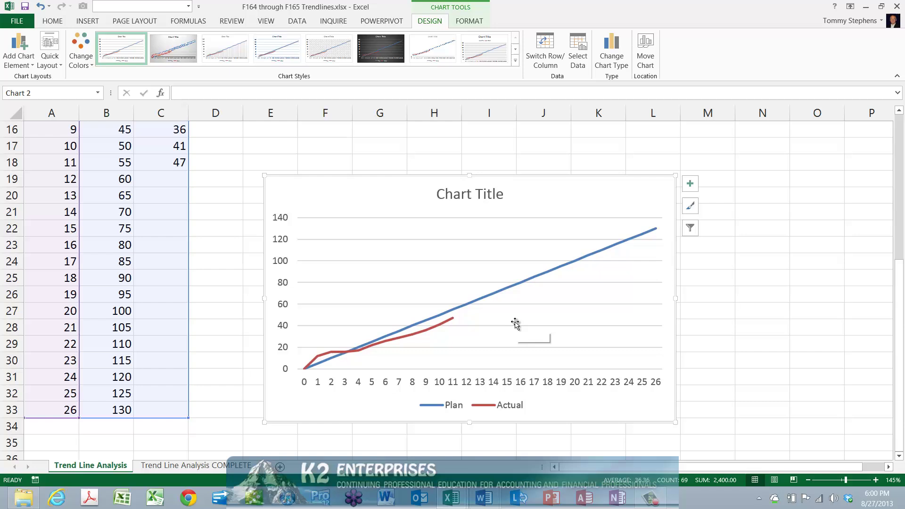